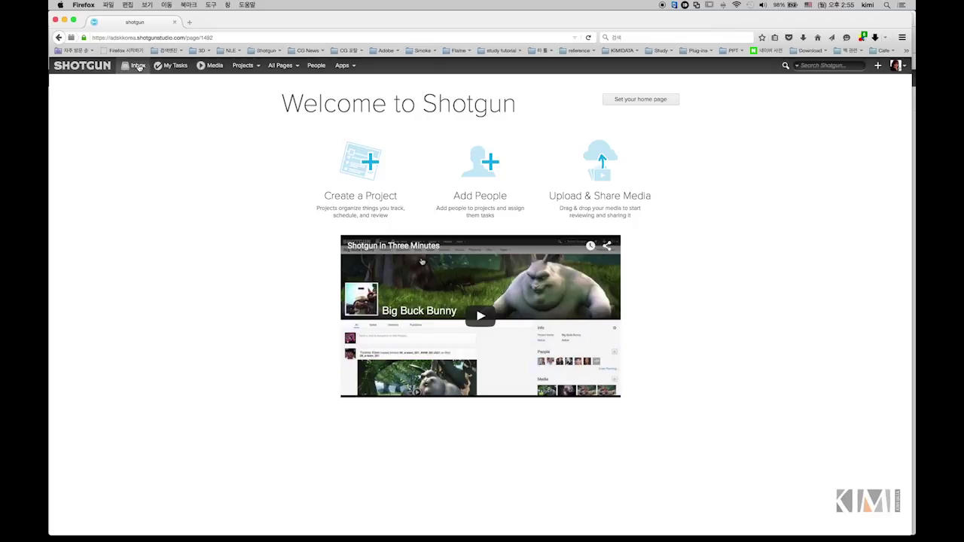
Step: Open the inbox, view the status-change message for the test task, check its task page, and return to the inbox
click(138, 67)
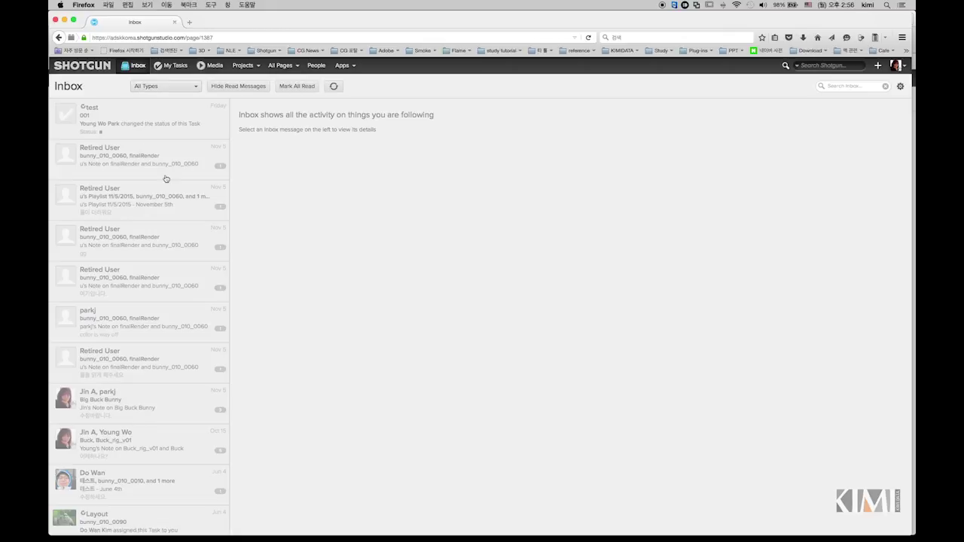
click(151, 133)
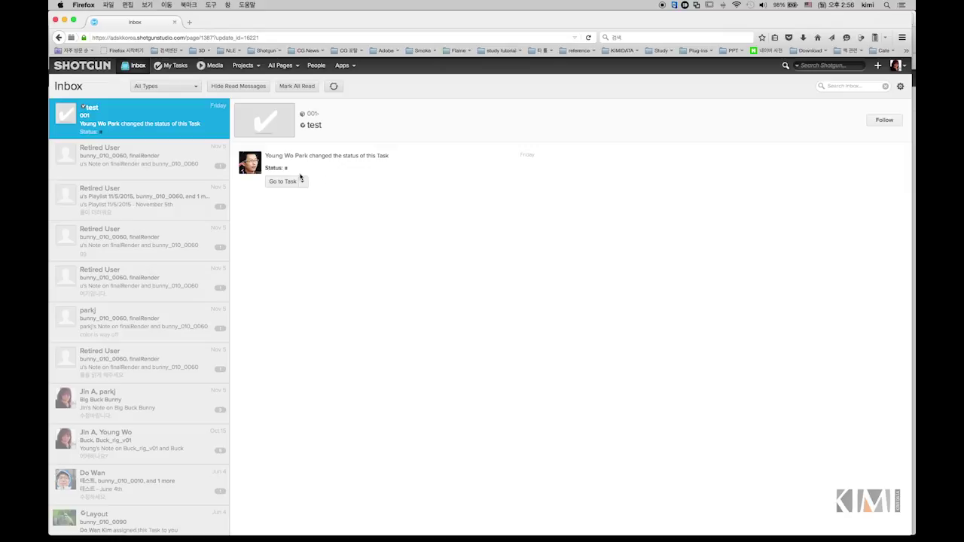
mouse_move(287, 170)
click(283, 181)
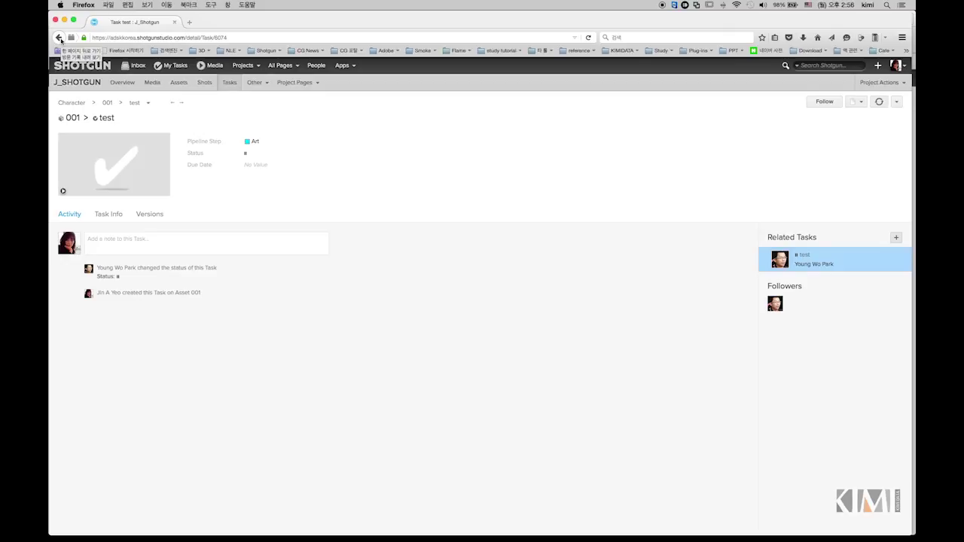
click(60, 39)
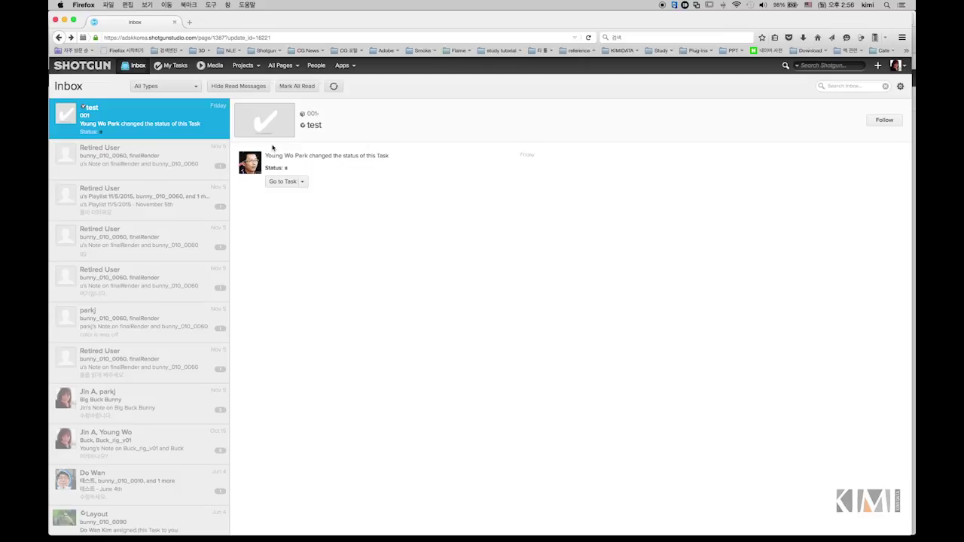
Step: Open the inbox note on Buck_rig_v01 and Buck, view its annotated frame 5 at full size, and close the image
scroll(157, 225, down, 2)
scroll(161, 227, down, 5)
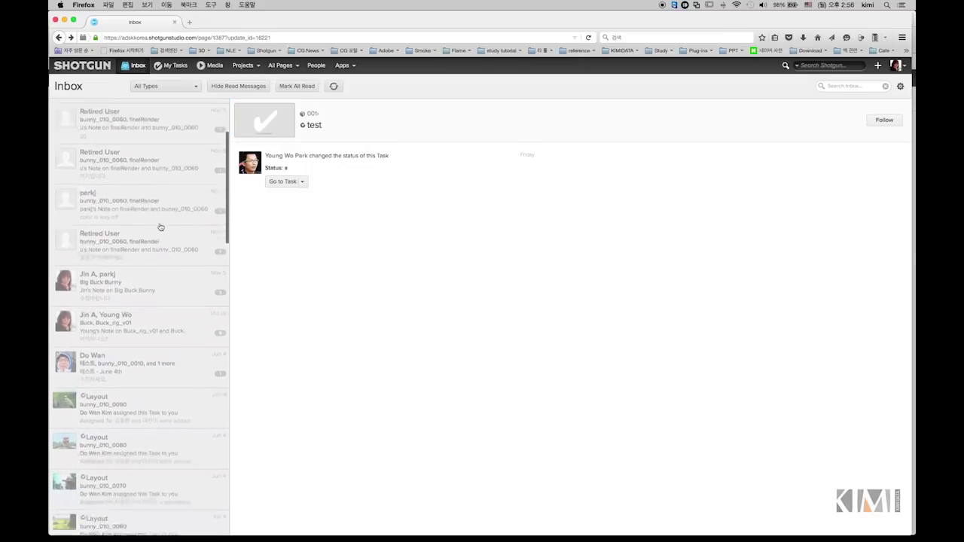
click(130, 286)
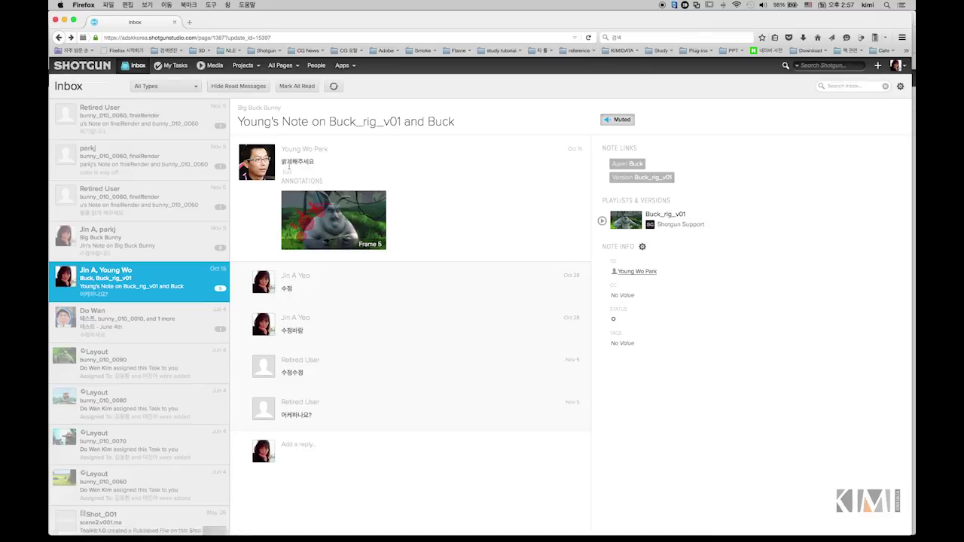
click(330, 233)
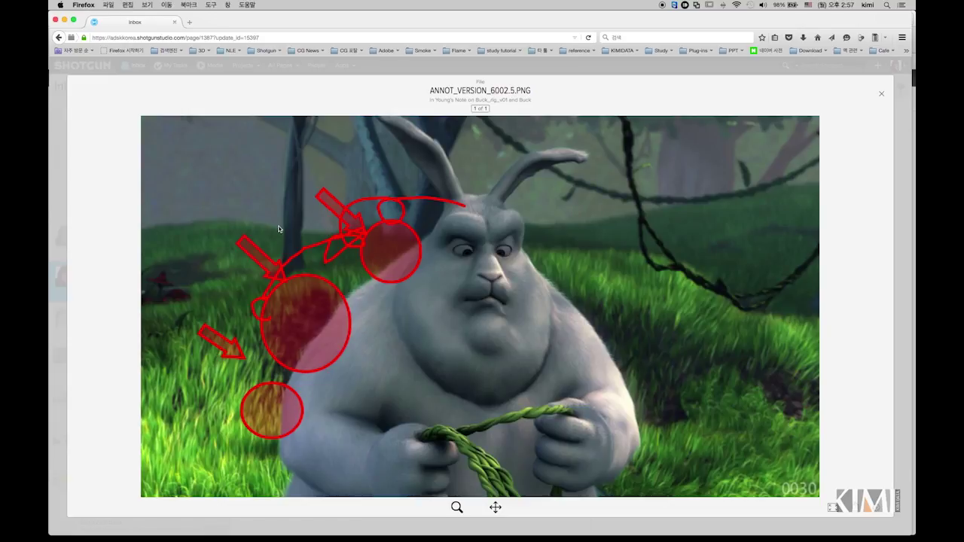
click(59, 37)
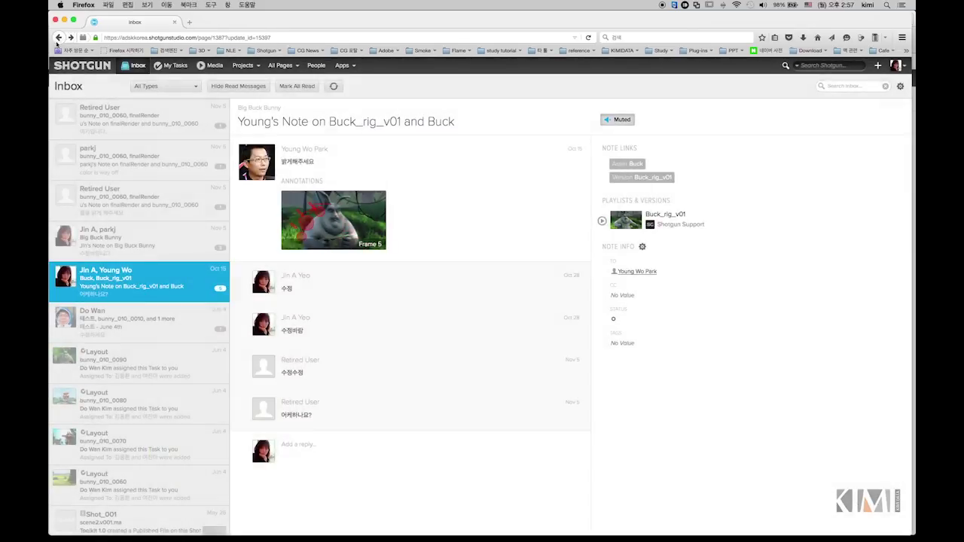
Step: Open the inbox message about the Layout task assignment on bunny_010_0090
scroll(212, 265, down, 1)
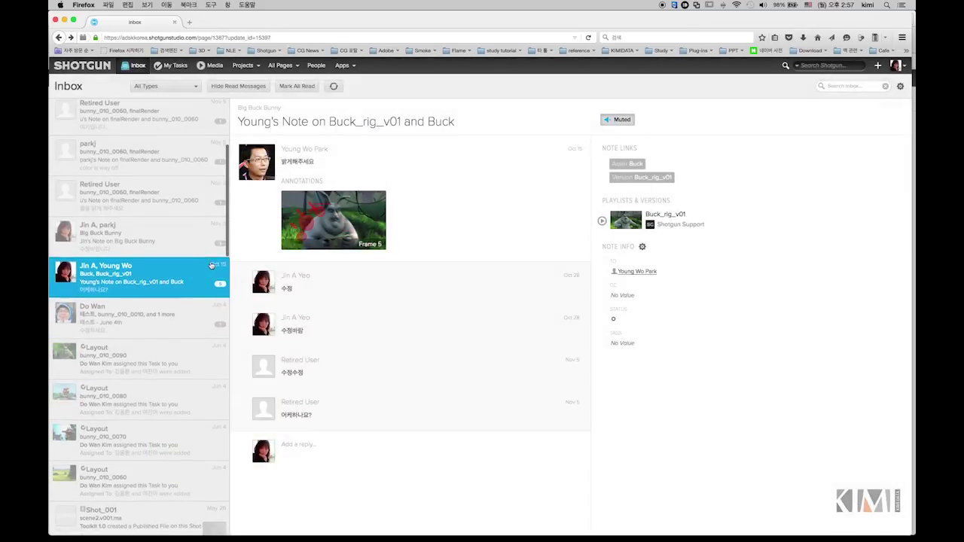
scroll(215, 294, down, 1)
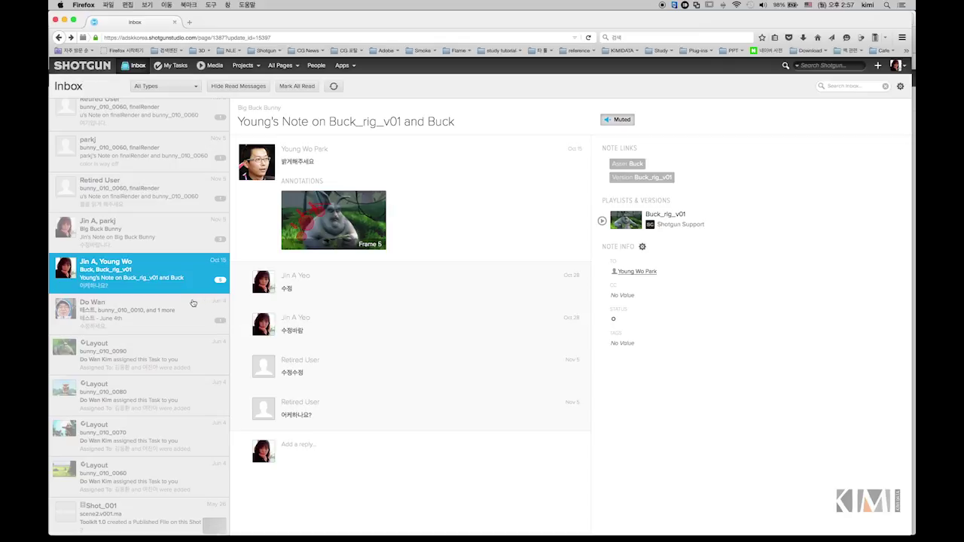
scroll(174, 326, down, 1)
click(140, 354)
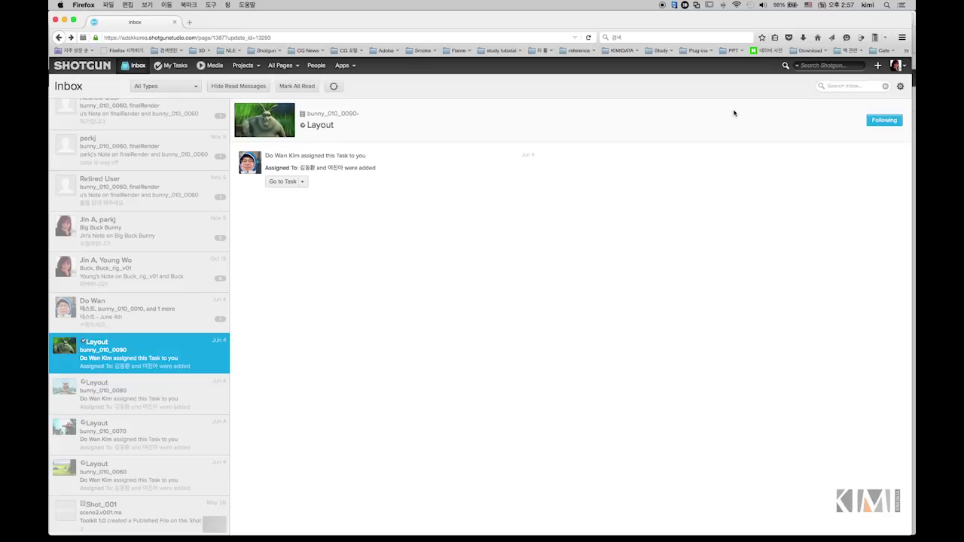
Step: View the email notification settings from the inbox options, and open My Following Settings
click(900, 87)
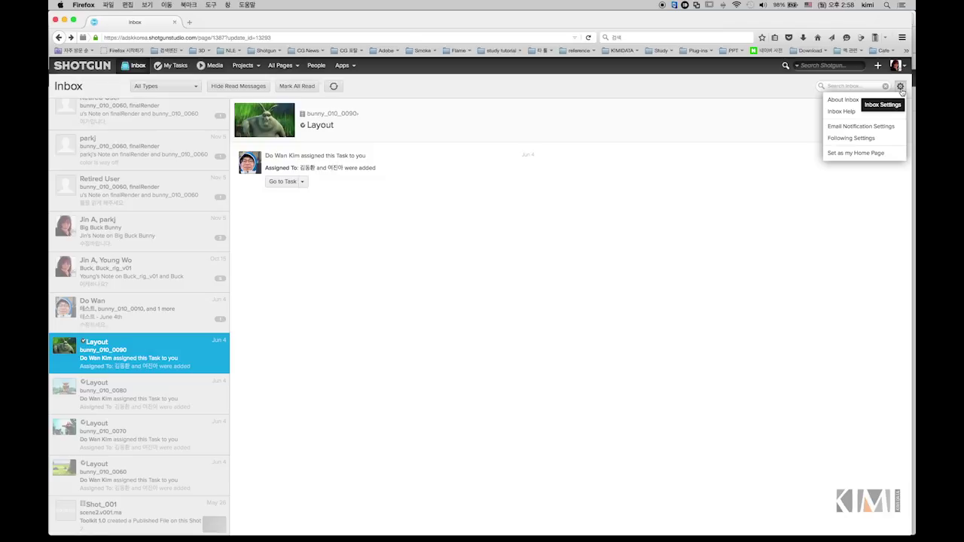
click(880, 130)
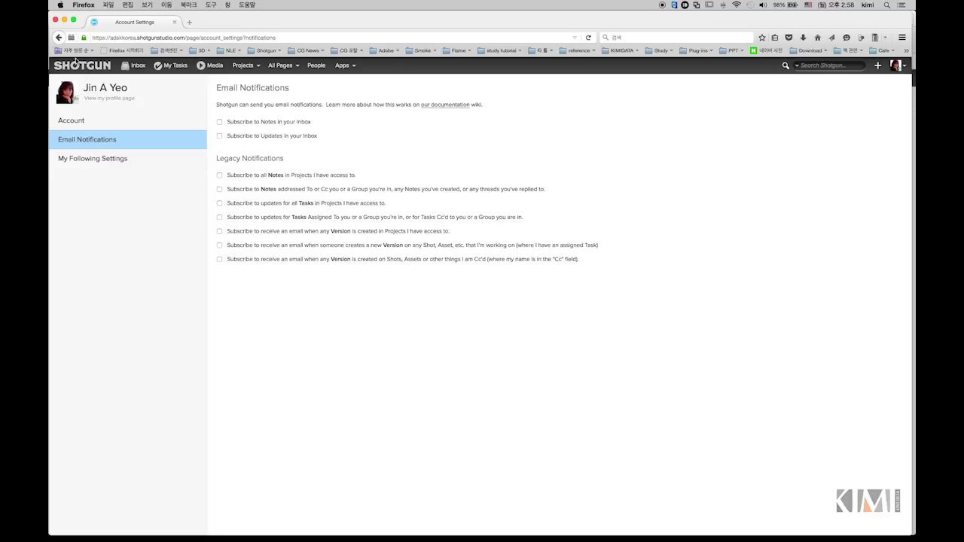
click(80, 166)
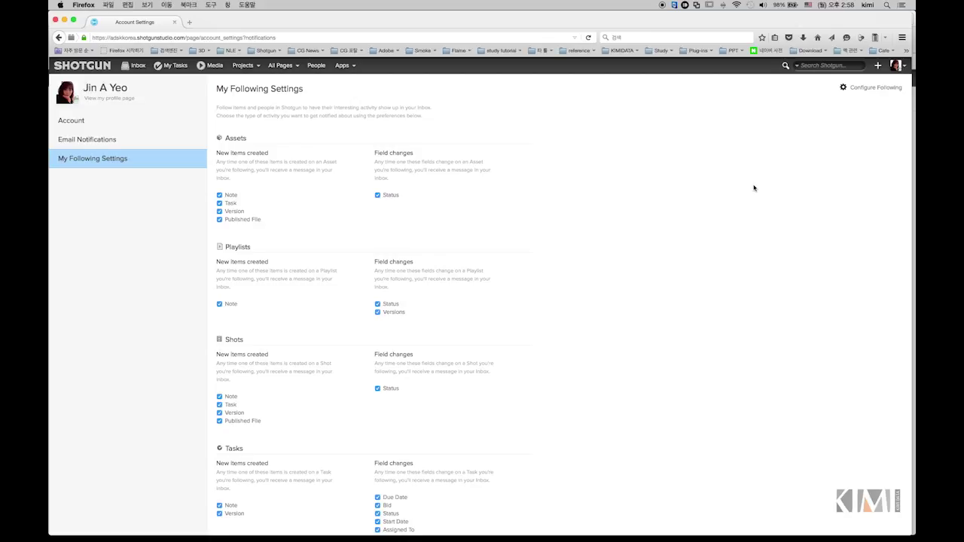
Step: Turn the Assets new-item notifications for Version and Published File off and back on, and return to the inbox
scroll(467, 181, down, 1)
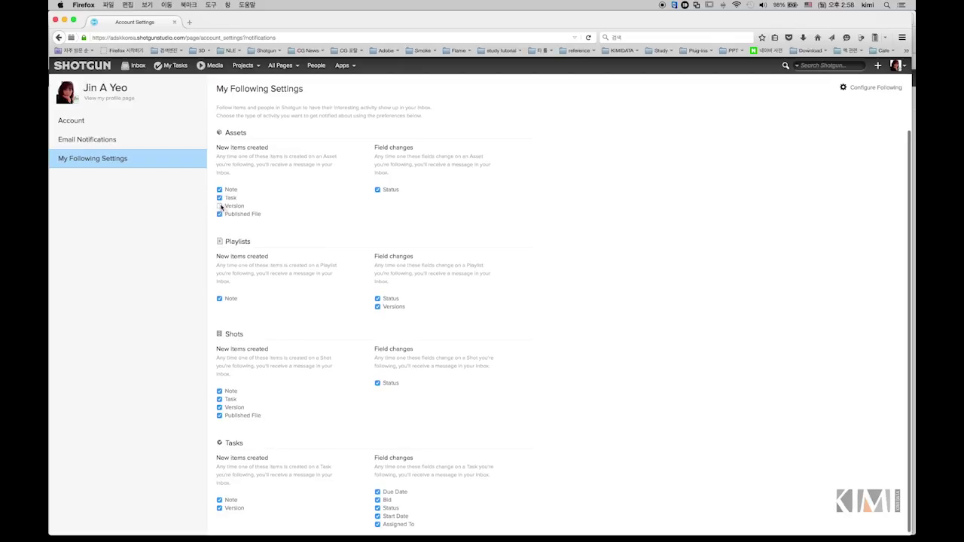
click(220, 206)
click(219, 215)
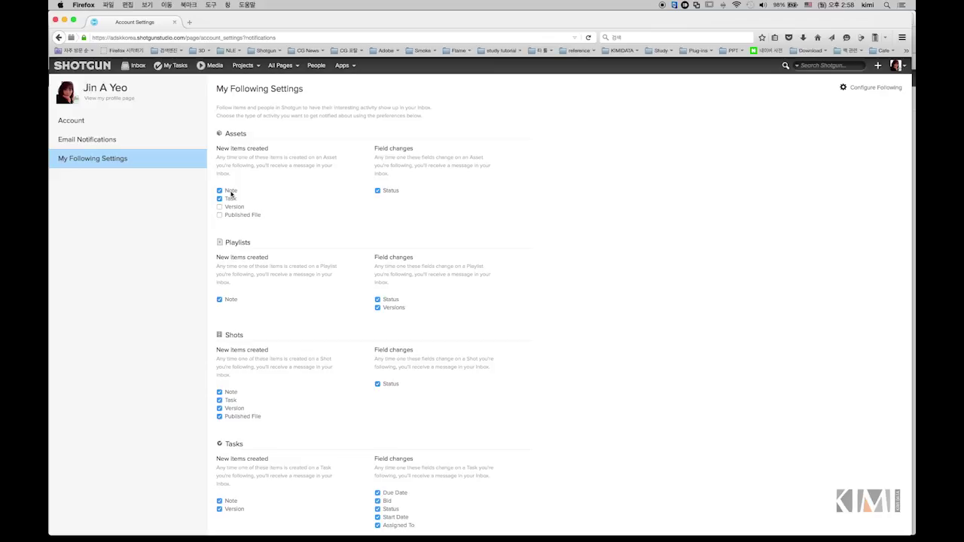
click(219, 208)
click(219, 216)
click(58, 37)
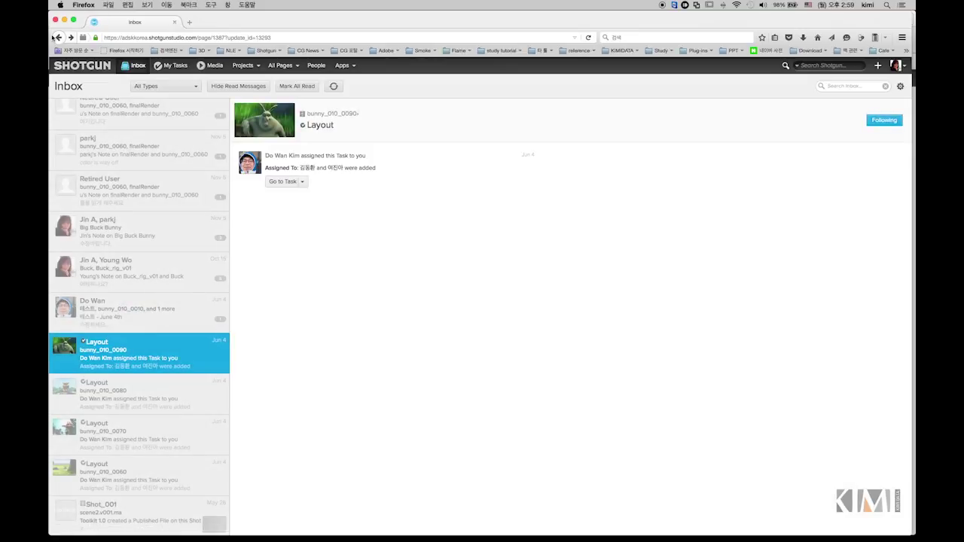
Step: Filter the inbox to Notes and open the newest note on finalRender and bunny_010_0060
scroll(165, 179, up, 5)
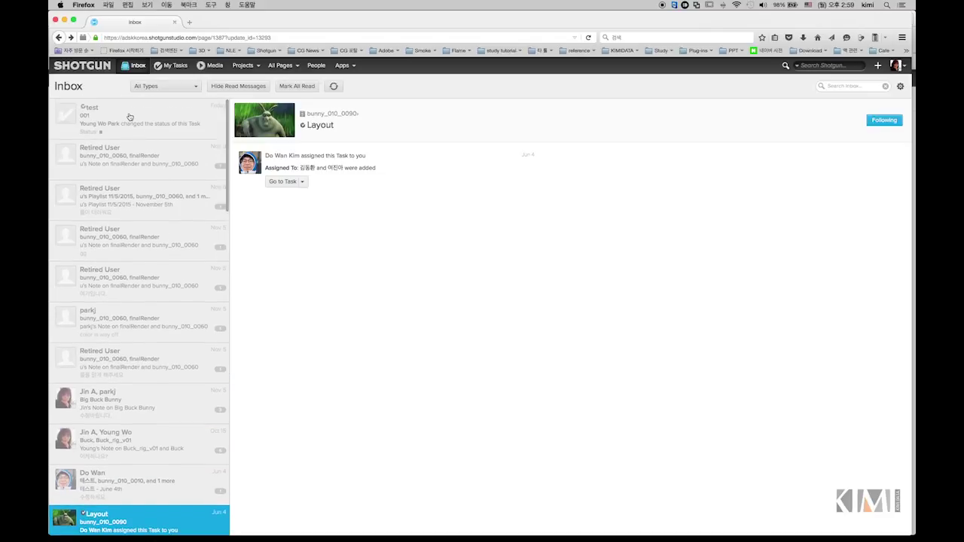
click(173, 87)
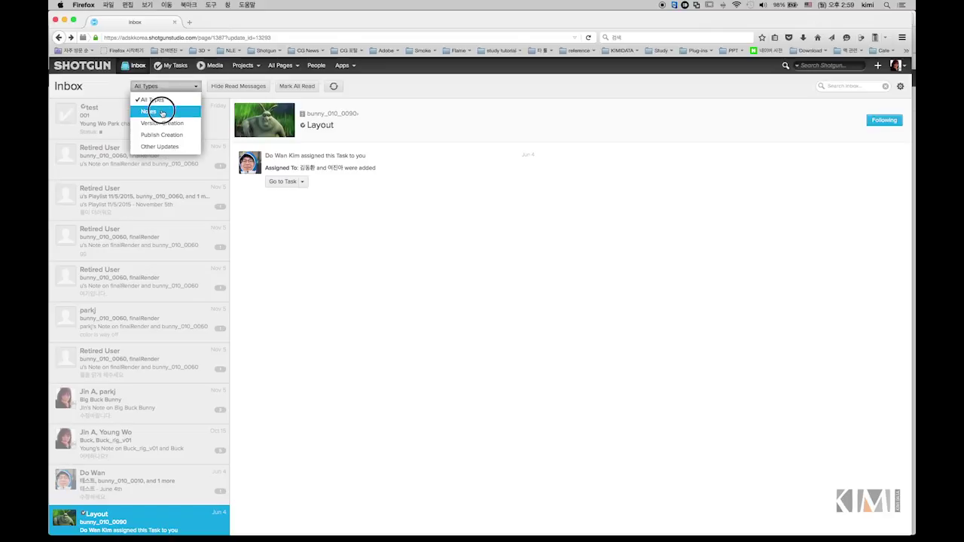
click(161, 112)
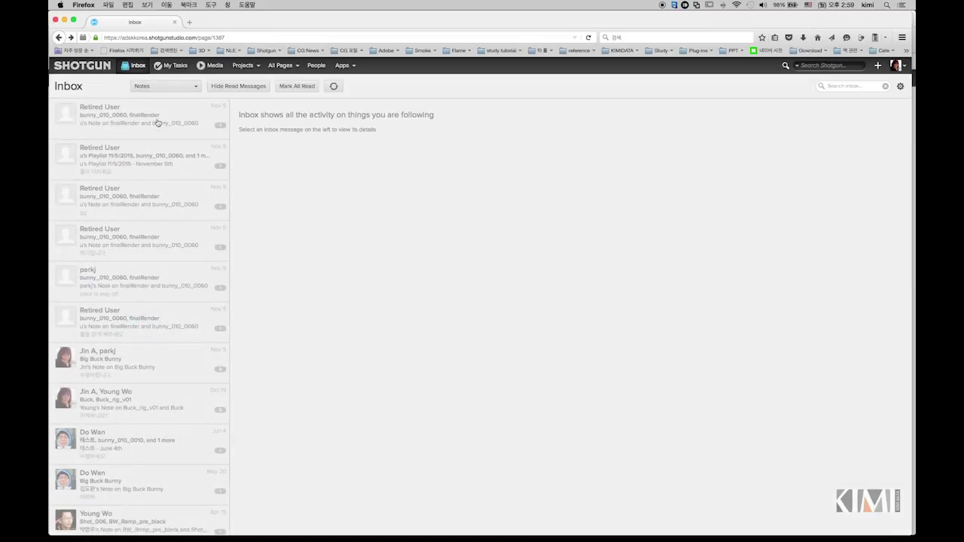
click(155, 125)
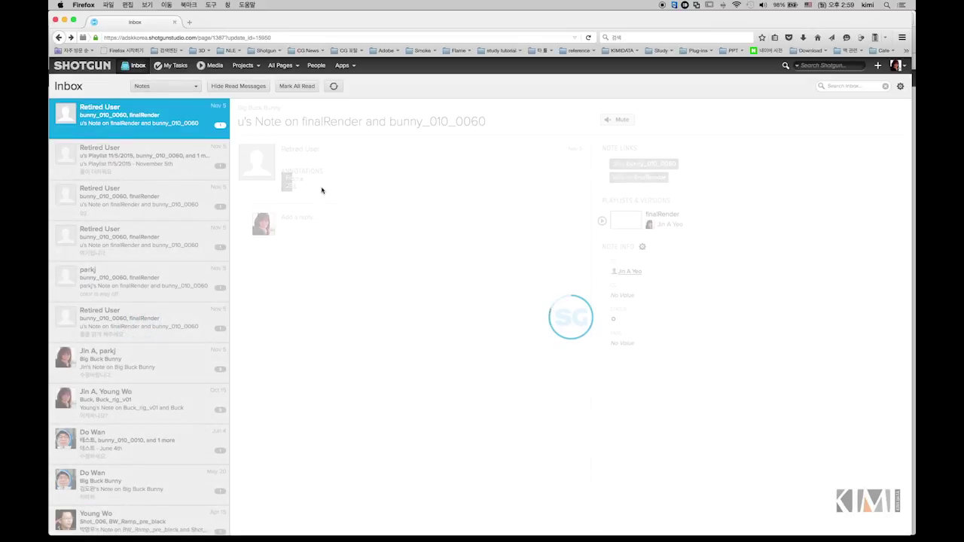
Step: Filter the inbox by Version Creation and by Publish Creation, and open the Shot_001 message for scene2.v001.ma
click(180, 89)
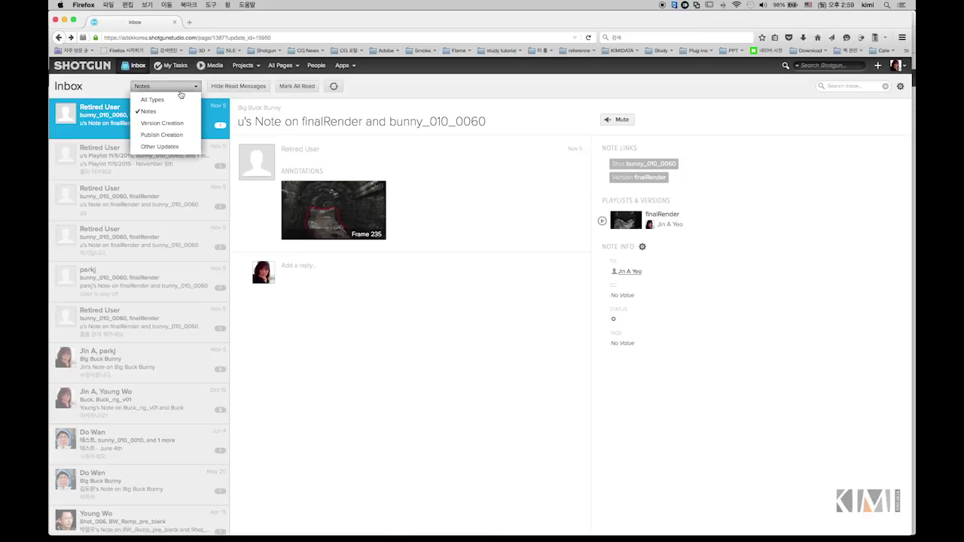
click(181, 122)
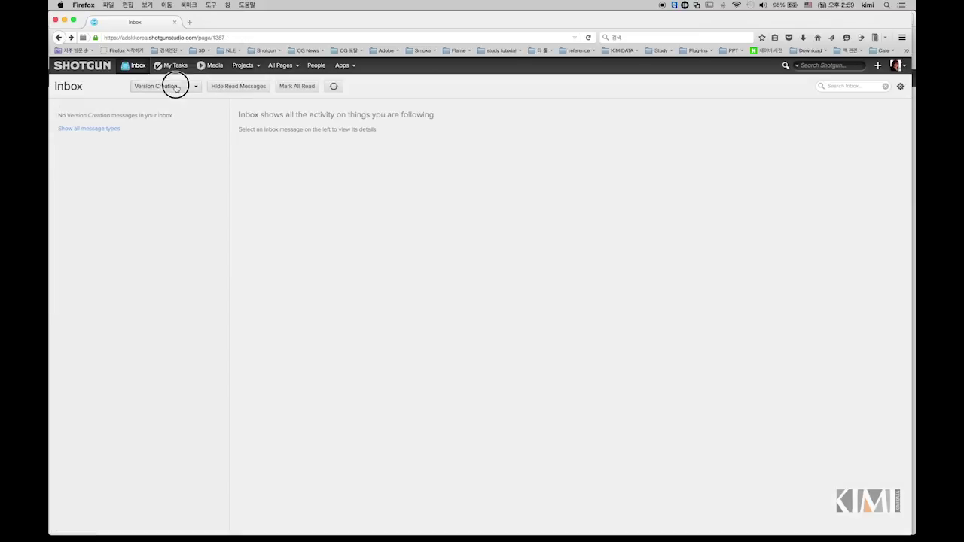
click(173, 86)
click(176, 136)
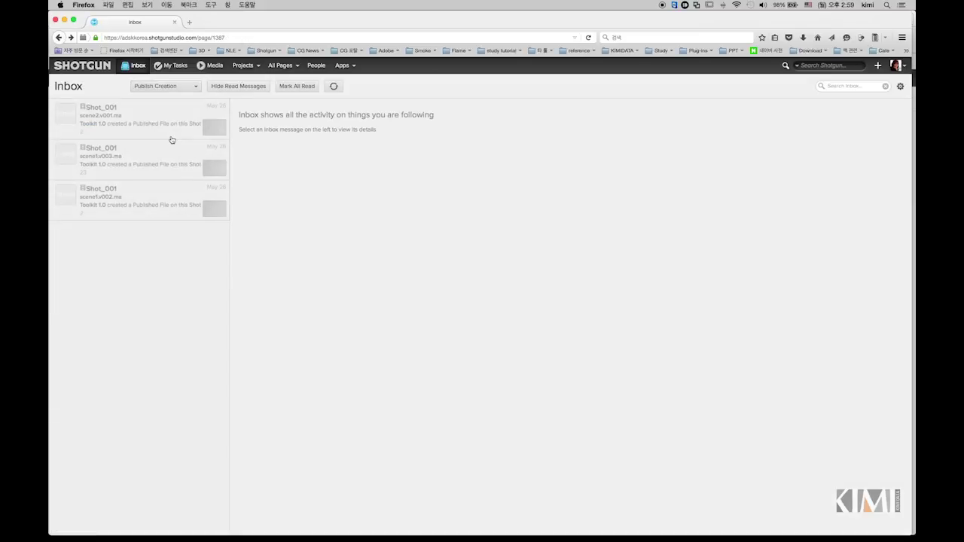
click(172, 138)
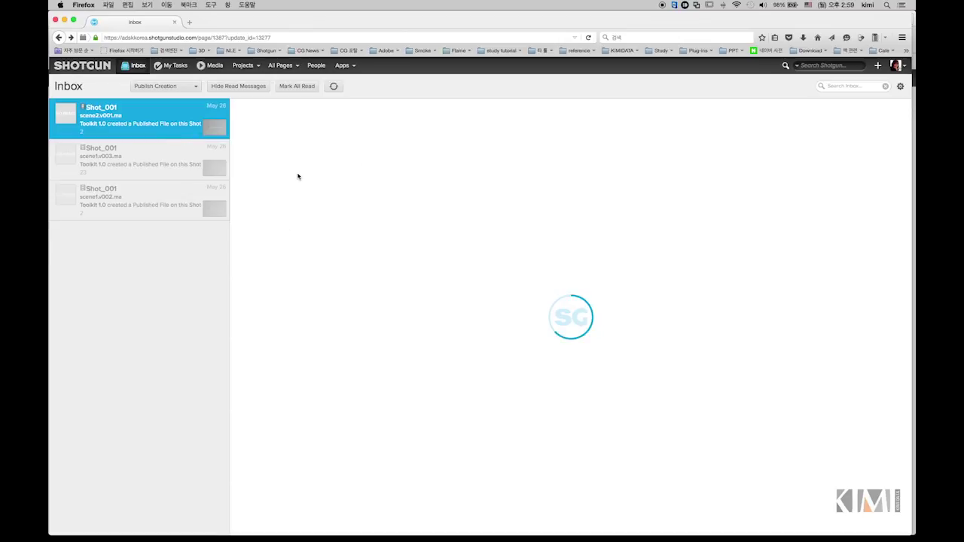
Step: Reset the inbox filter to All Types and mark all messages as read, hiding the read messages only temporarily
click(180, 89)
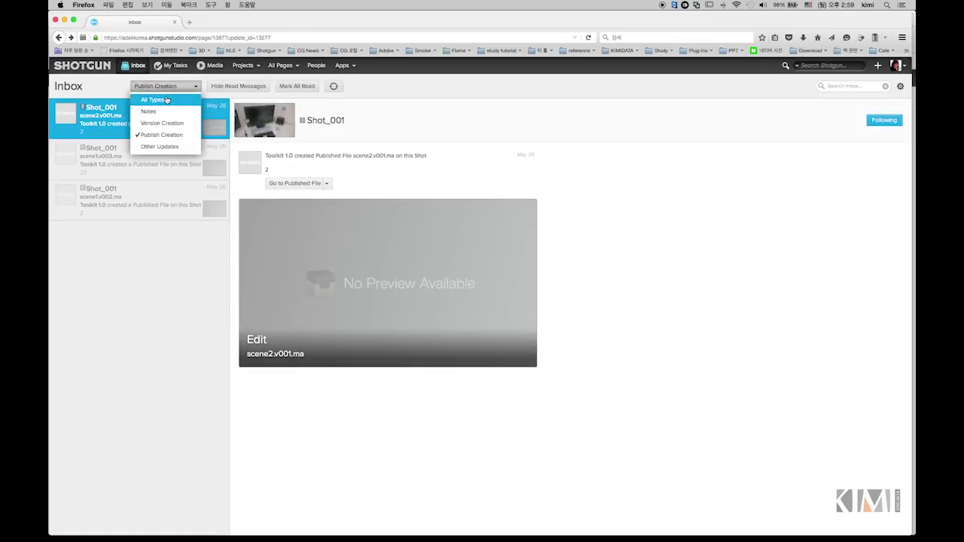
click(166, 100)
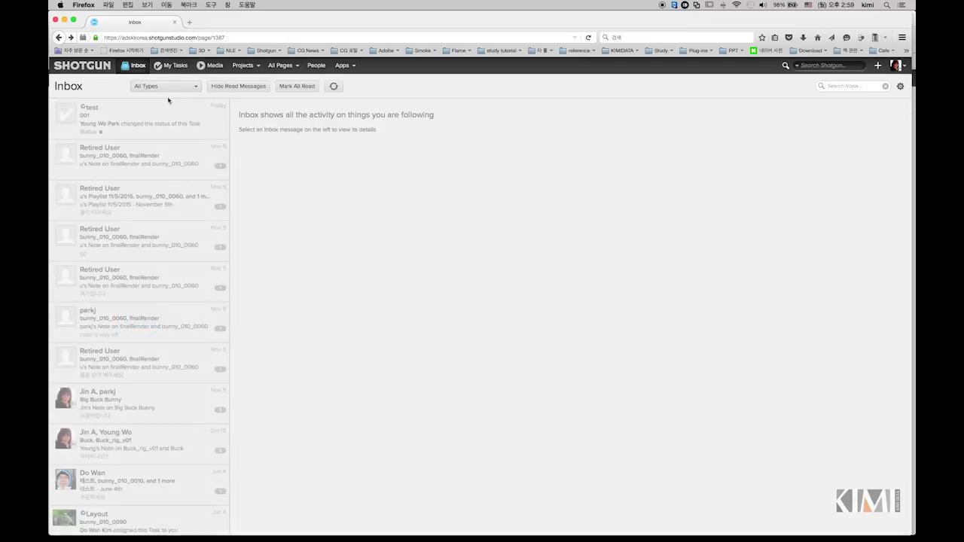
click(250, 92)
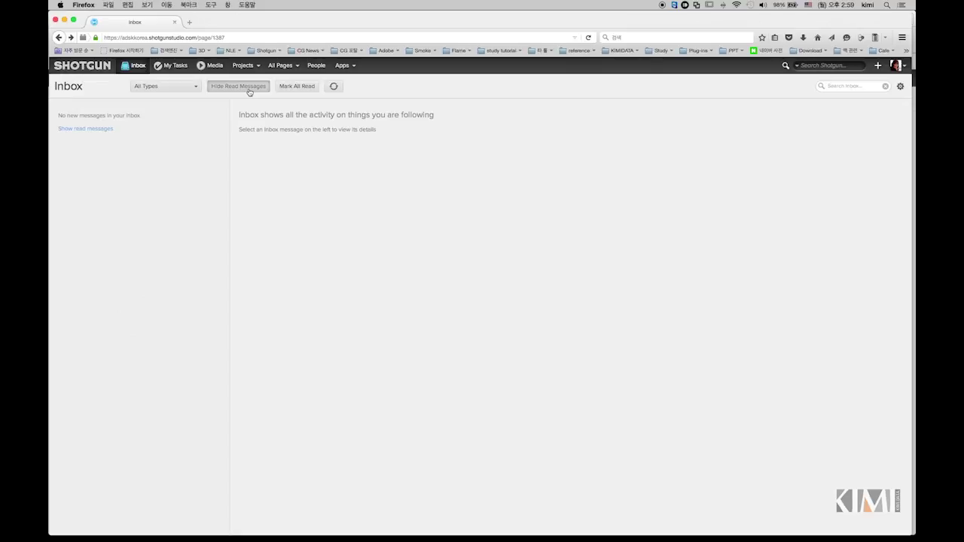
click(297, 87)
click(240, 87)
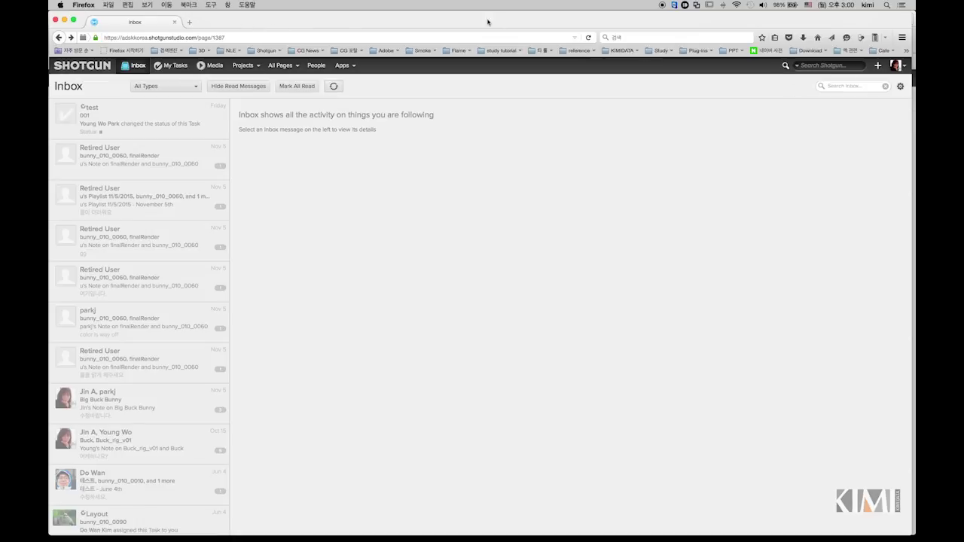
Step: Switch to the Firefox inbox window and position it in front of the Chrome inbox window
drag(486, 22, 430, 147)
click(773, 139)
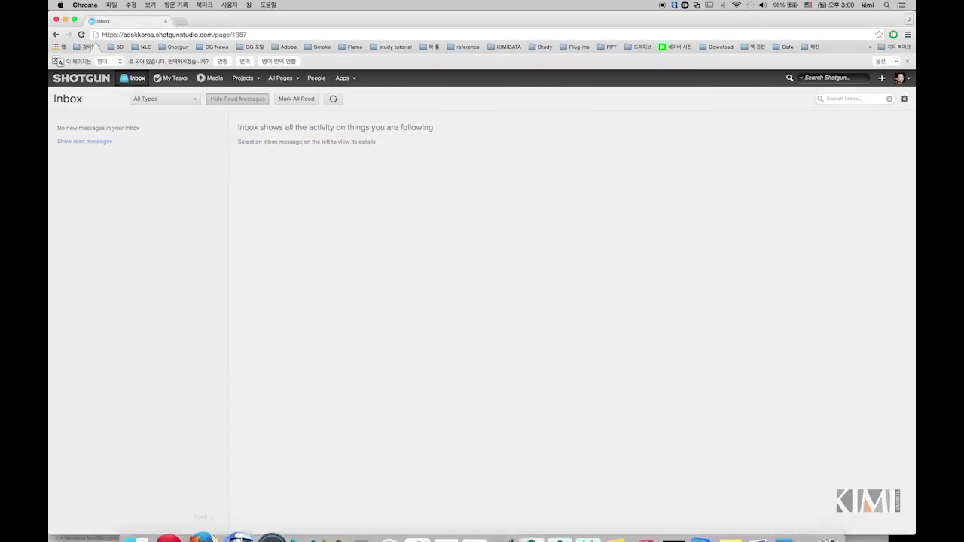
click(203, 516)
drag(299, 197, 426, 63)
drag(149, 62, 195, 93)
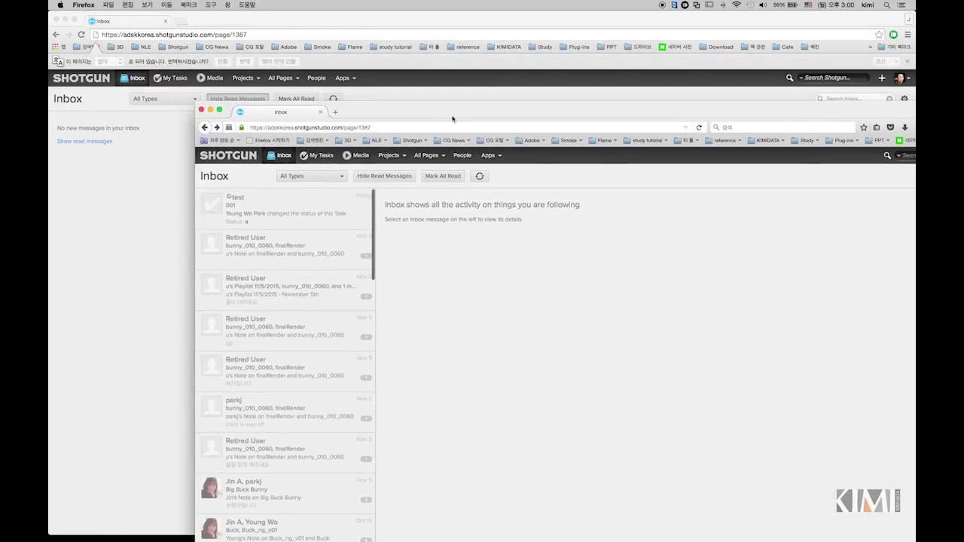
drag(456, 113, 329, 31)
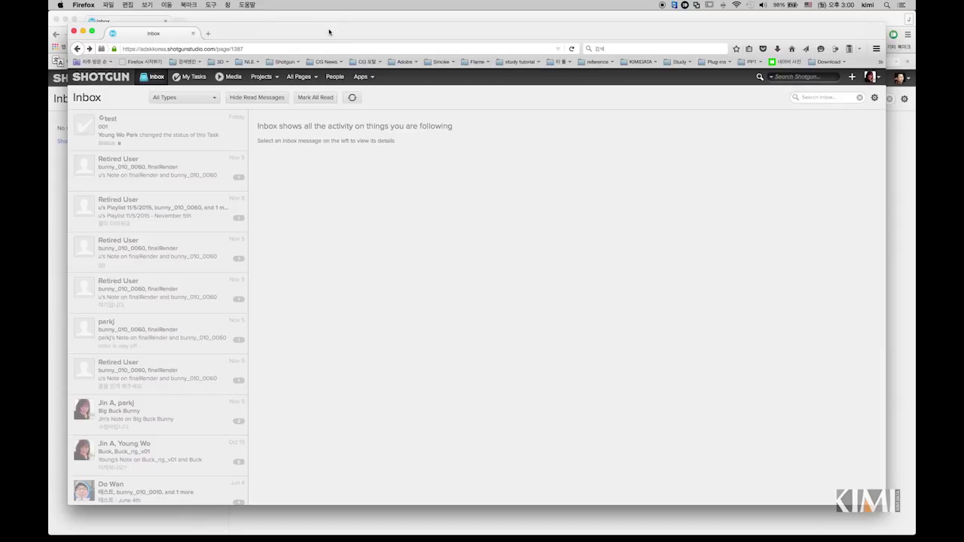
Step: Open the Big Buck Bunny project's task list and browse to the tasks of shots bunny_010_0150 through bunny_010_0200
click(269, 83)
click(299, 151)
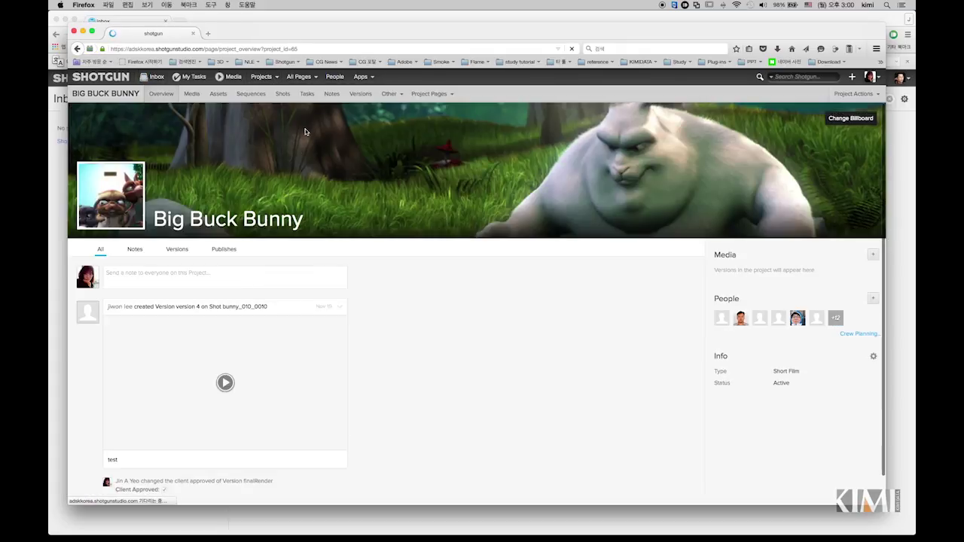
click(308, 95)
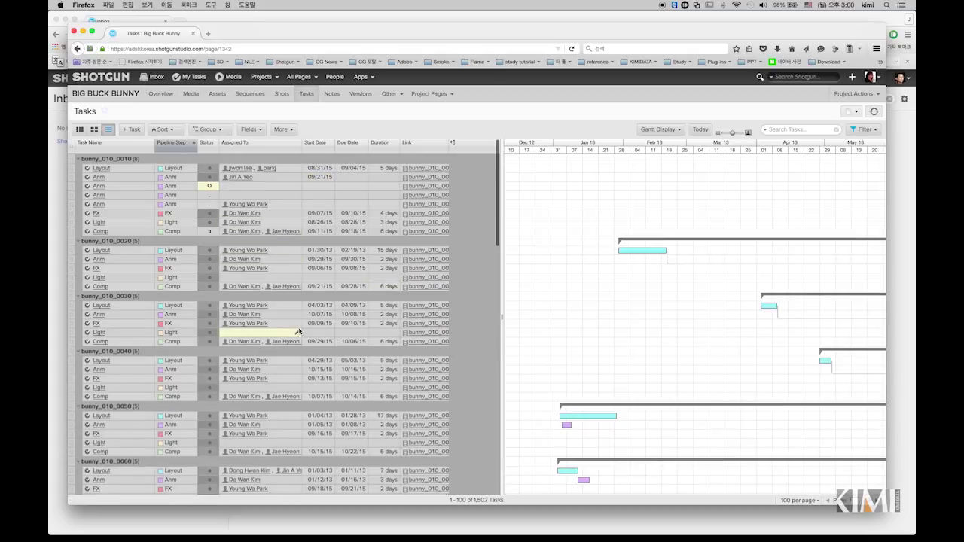
scroll(294, 330, down, 3)
scroll(300, 332, down, 15)
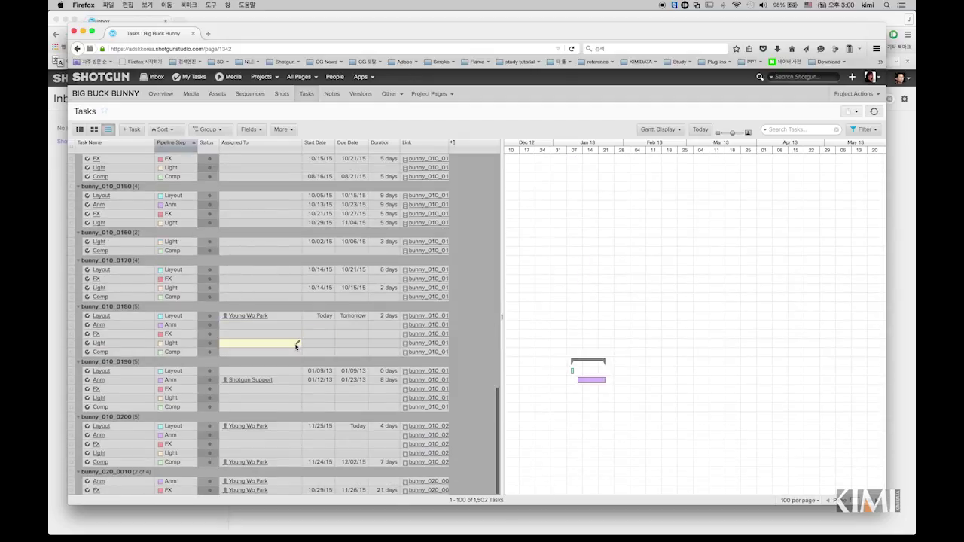
Step: Assign the Light task of shot bunny_010_0180 to the same artist who has that shot's Layout task
click(297, 344)
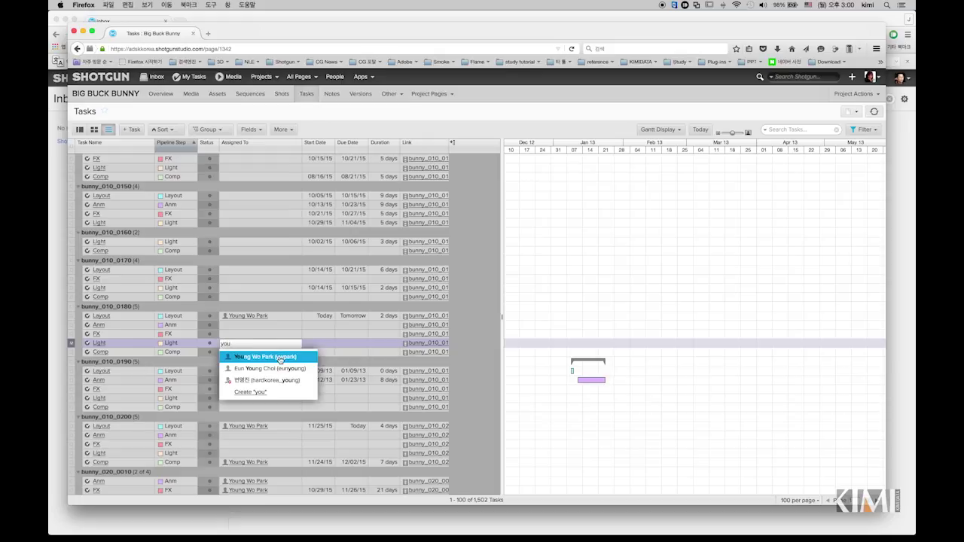
click(280, 357)
key(Return)
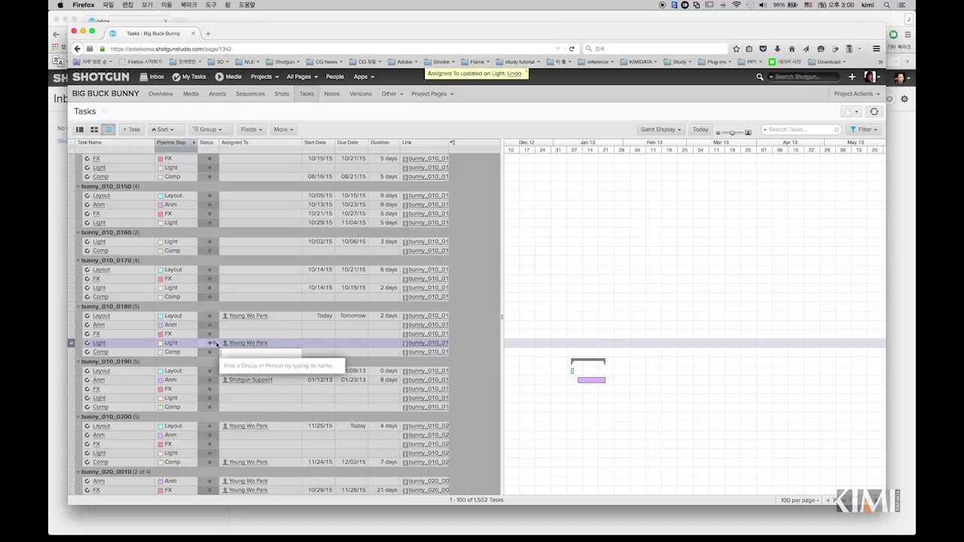
Step: Schedule the bunny_010_0180 Light task with a start date of November 30, 2015 and a duration of 4 days
click(333, 344)
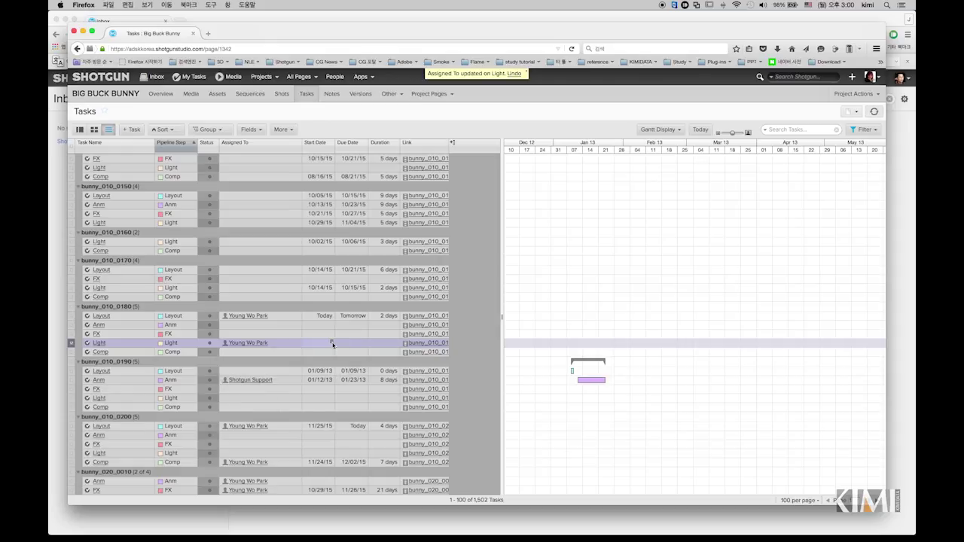
click(333, 344)
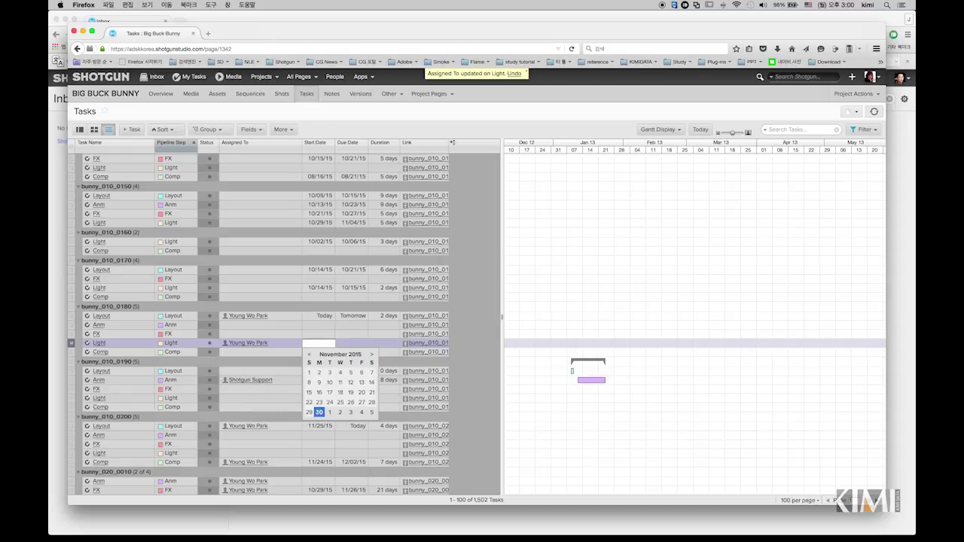
click(320, 412)
click(395, 343)
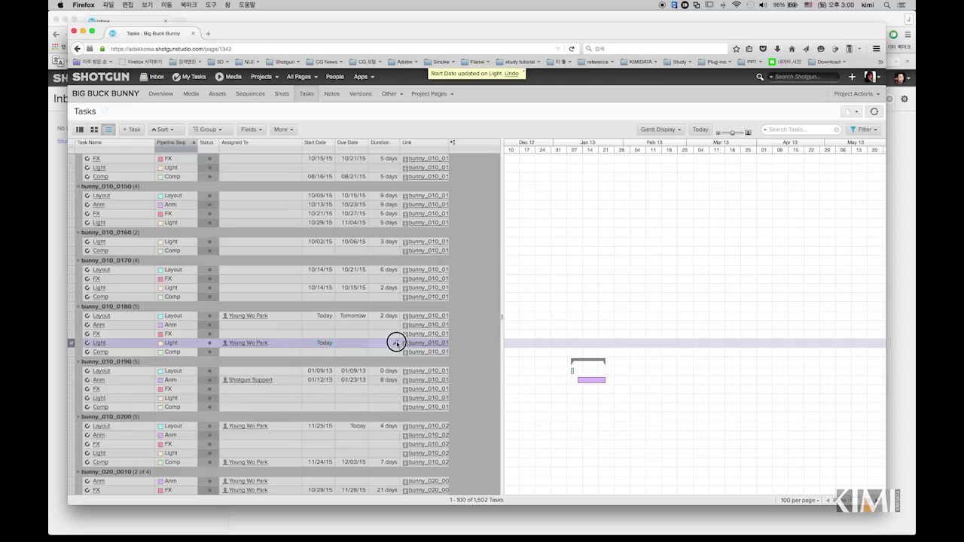
text(4)
click(465, 345)
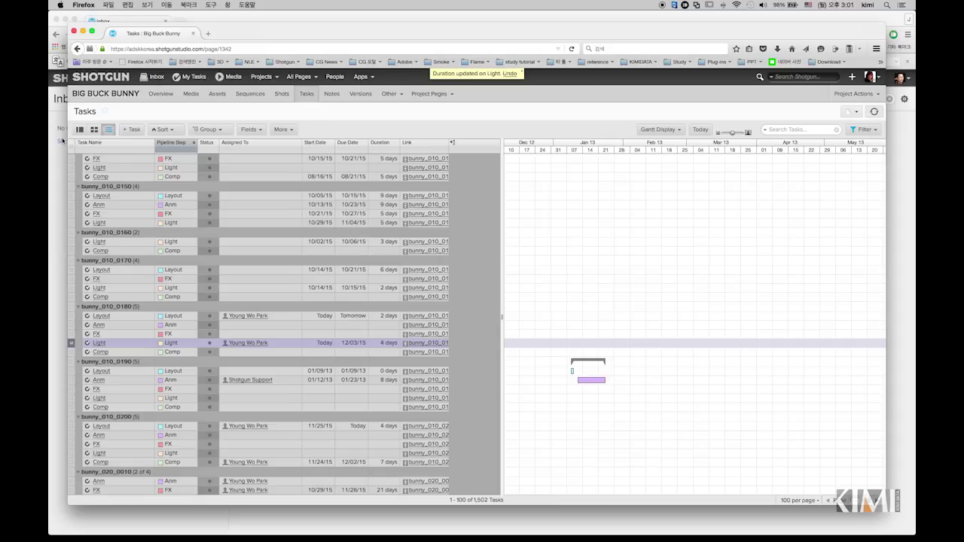
Step: Switch to the Chrome inbox, refresh it, and read the bunny_010_0180 Light messages about the assignment, start date and due date
click(59, 167)
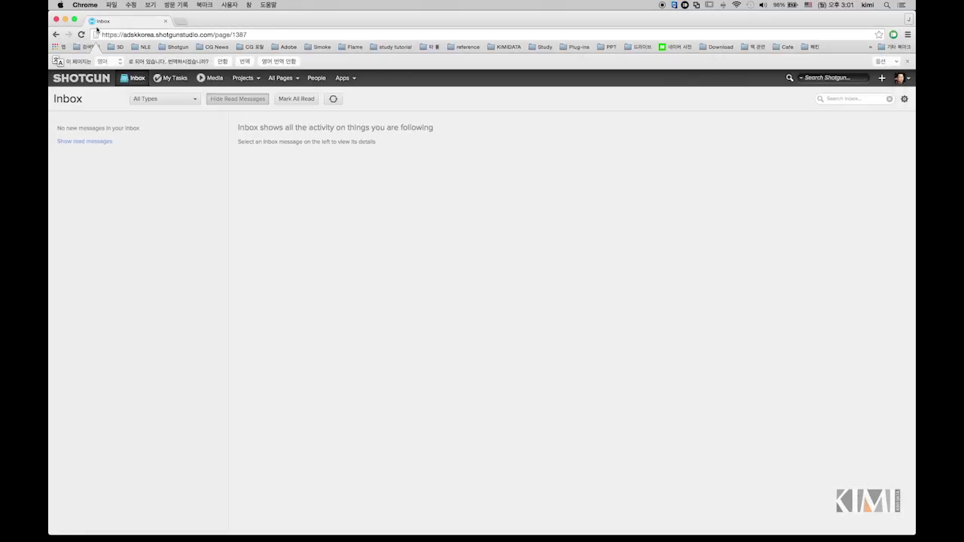
click(335, 100)
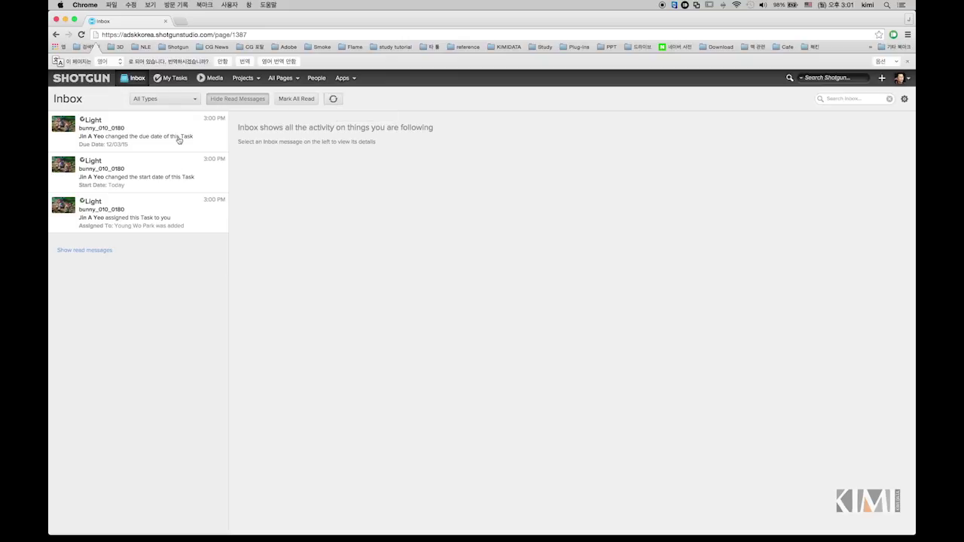
click(164, 218)
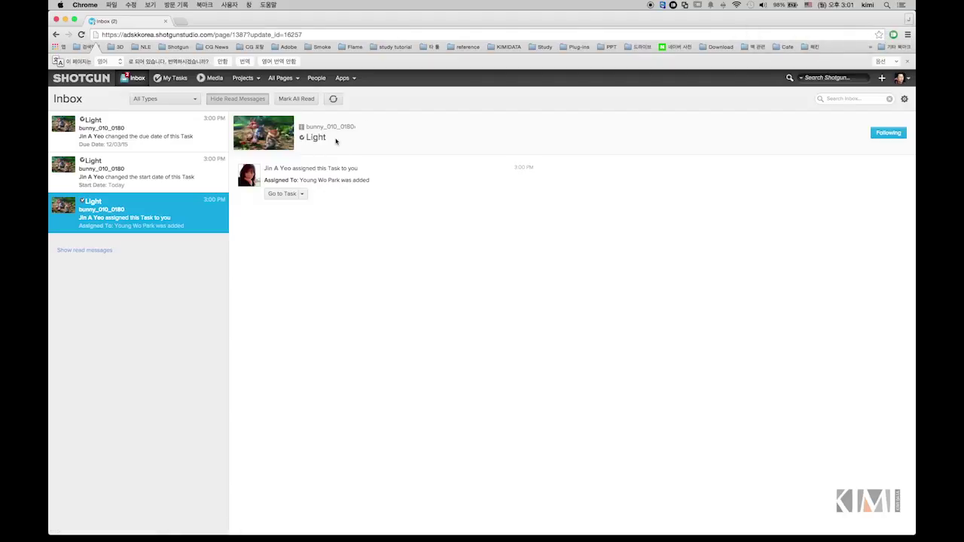
click(165, 176)
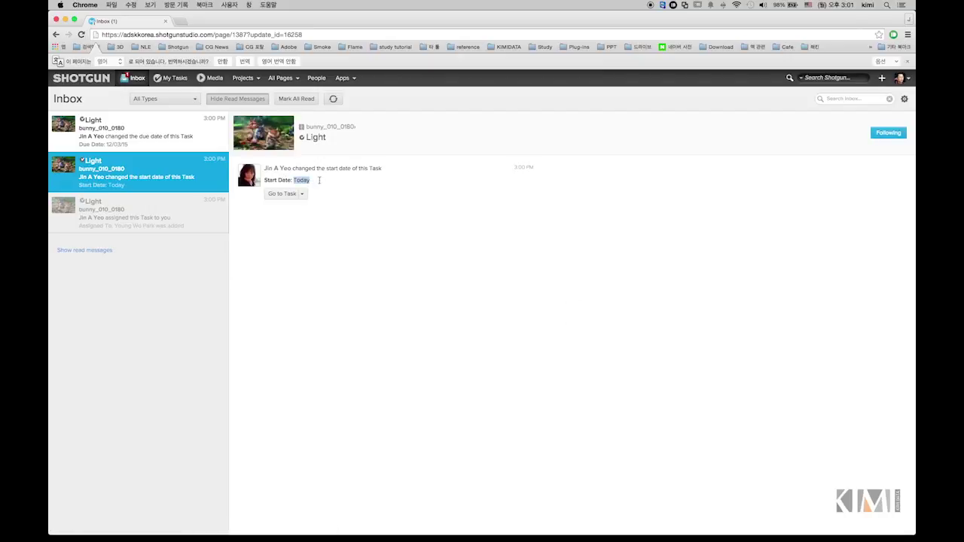
click(166, 138)
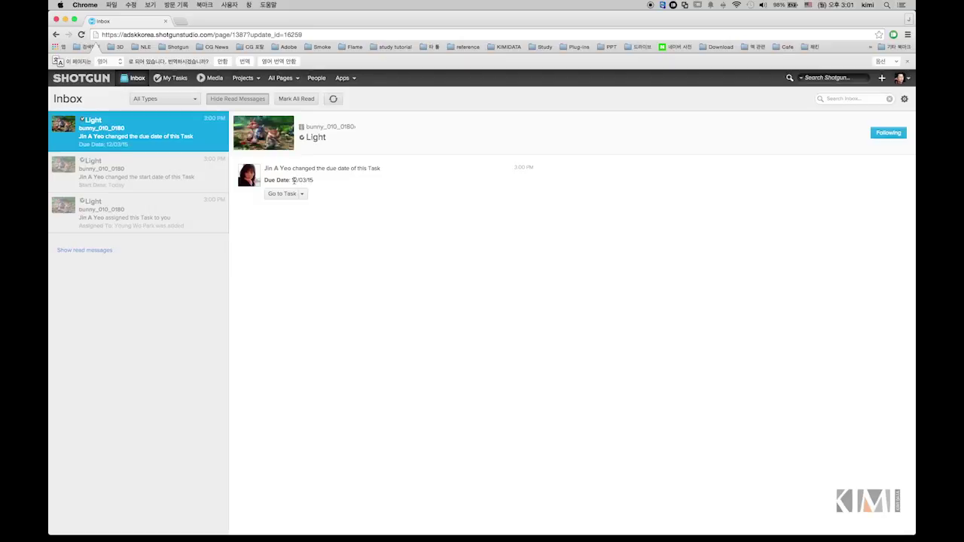
drag(294, 180, 315, 180)
Step: Review the Light task's assignment, start date and due date messages once more, in that order
click(167, 218)
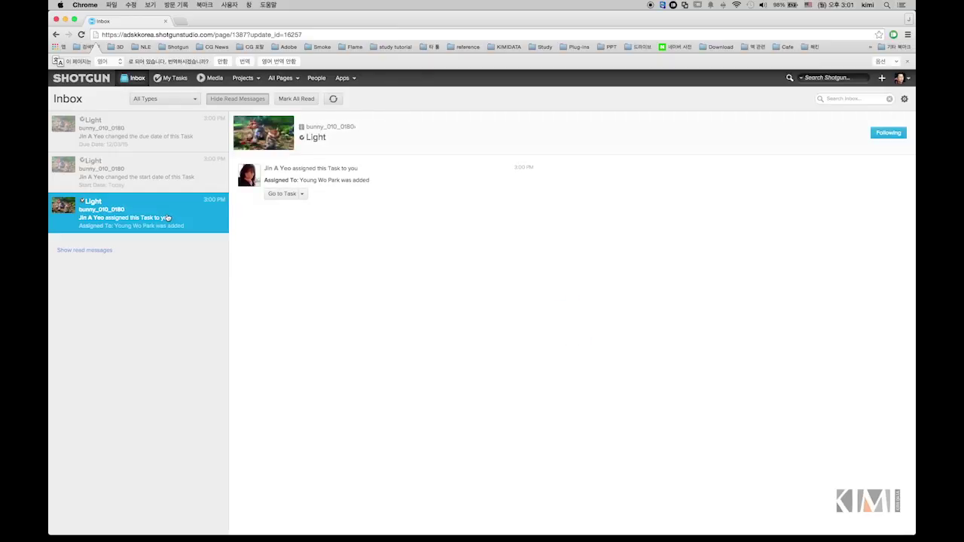
click(171, 179)
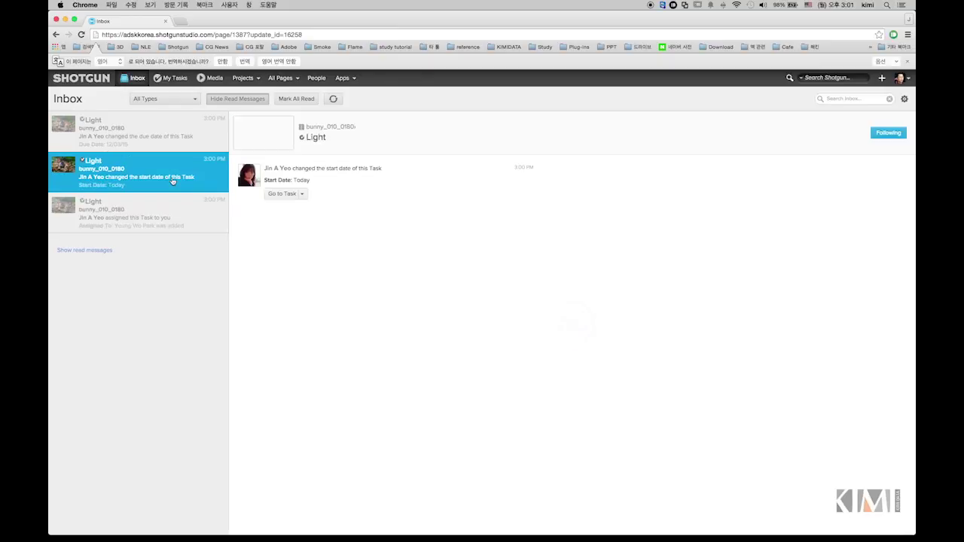
click(181, 136)
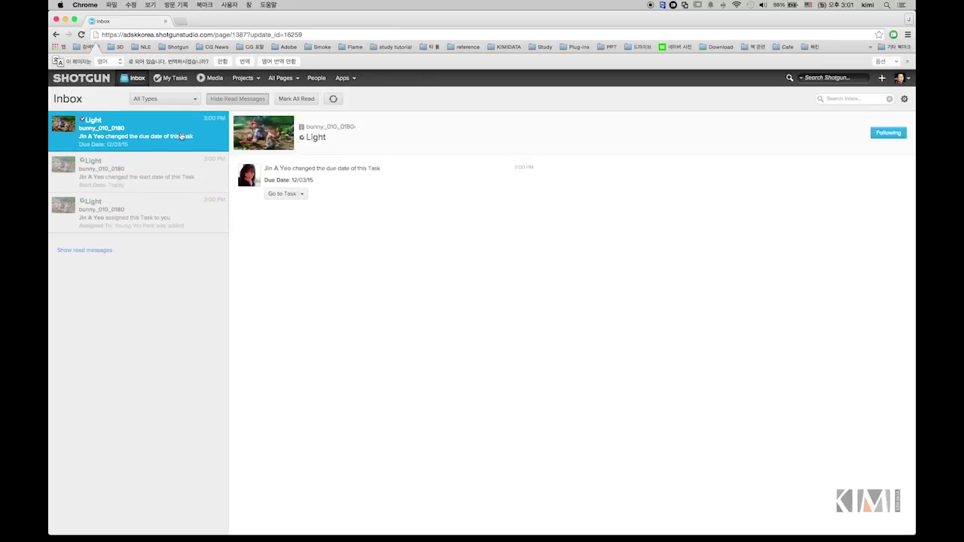